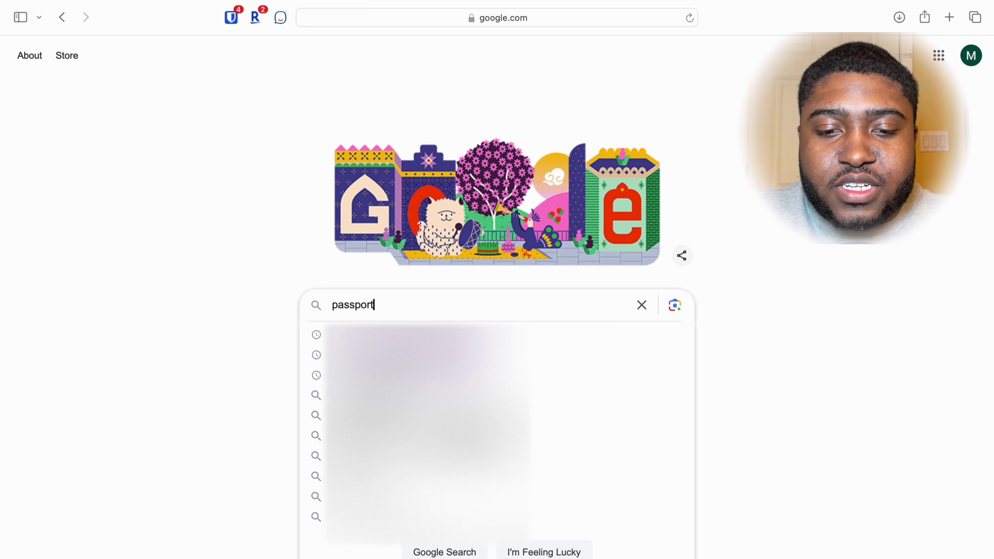
# Search Google for 'passport appointment' and open the USPS Schedule An Appointment result
pyautogui.press('Return')
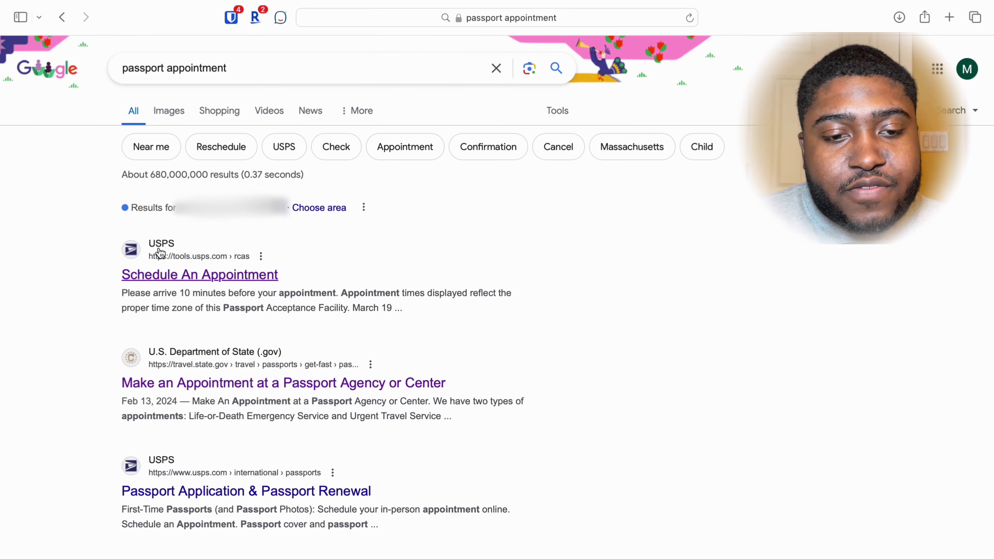
pyautogui.click(201, 276)
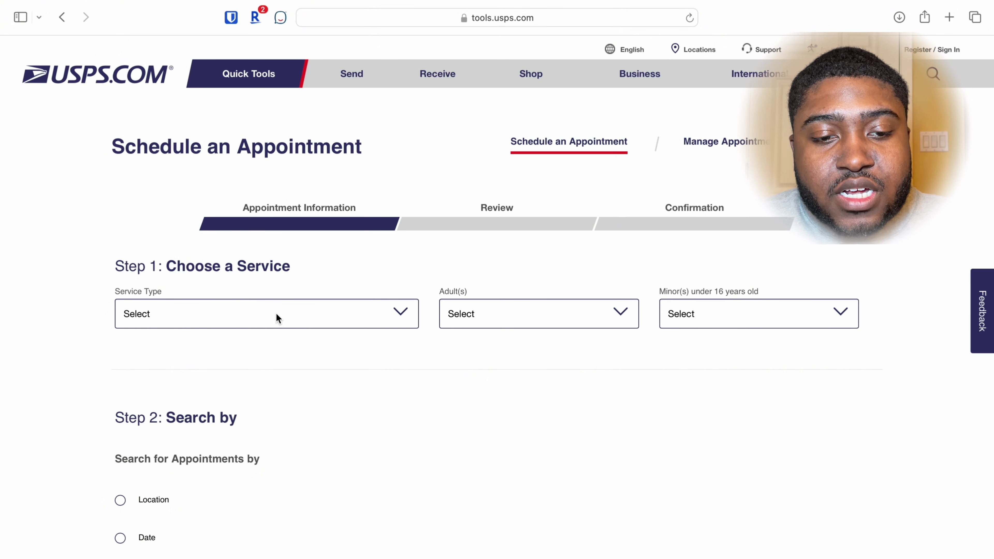
# Choose New Passport Only as the service with 1 adult, then search by location
pyautogui.click(346, 319)
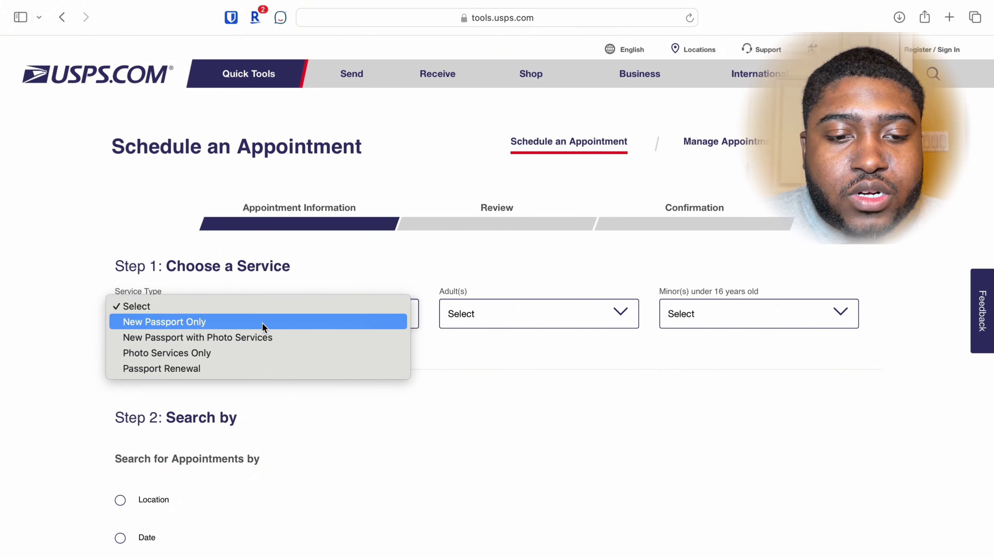
pyautogui.click(199, 322)
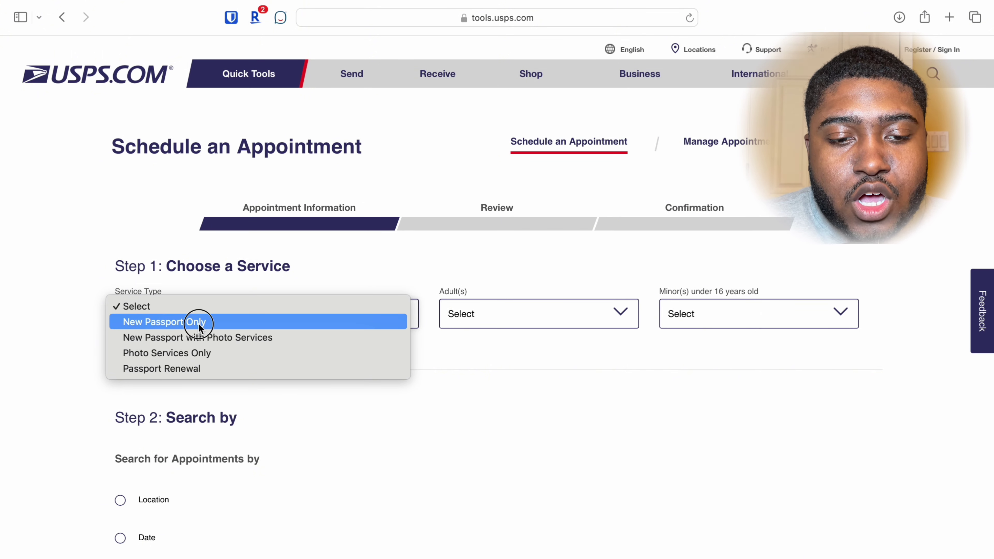
pyautogui.click(609, 321)
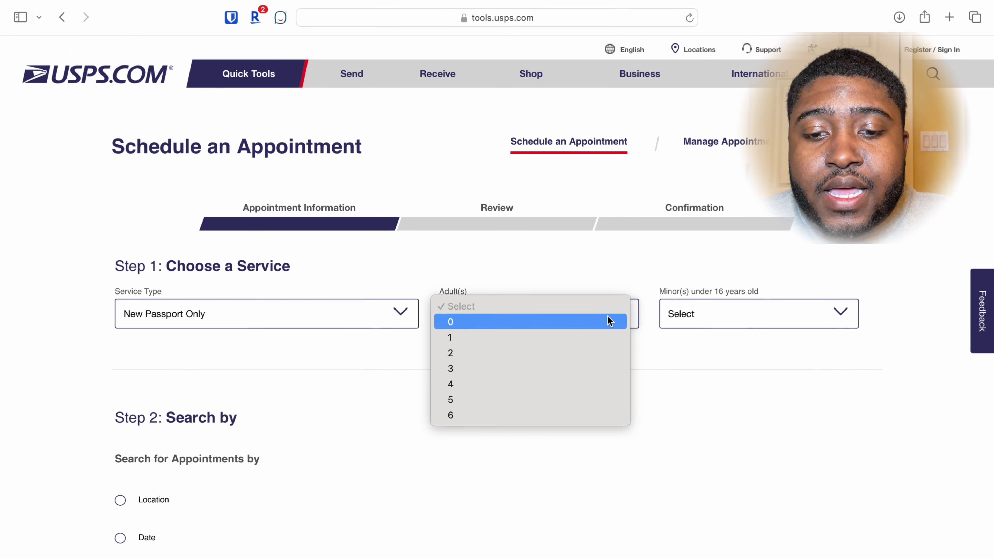
pyautogui.click(572, 338)
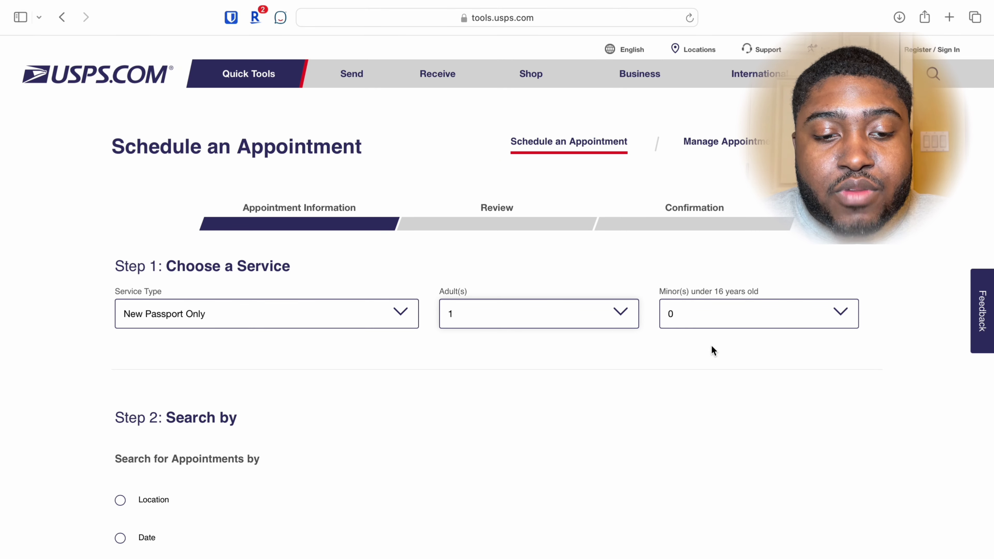
pyautogui.scroll(-3, 711, 350)
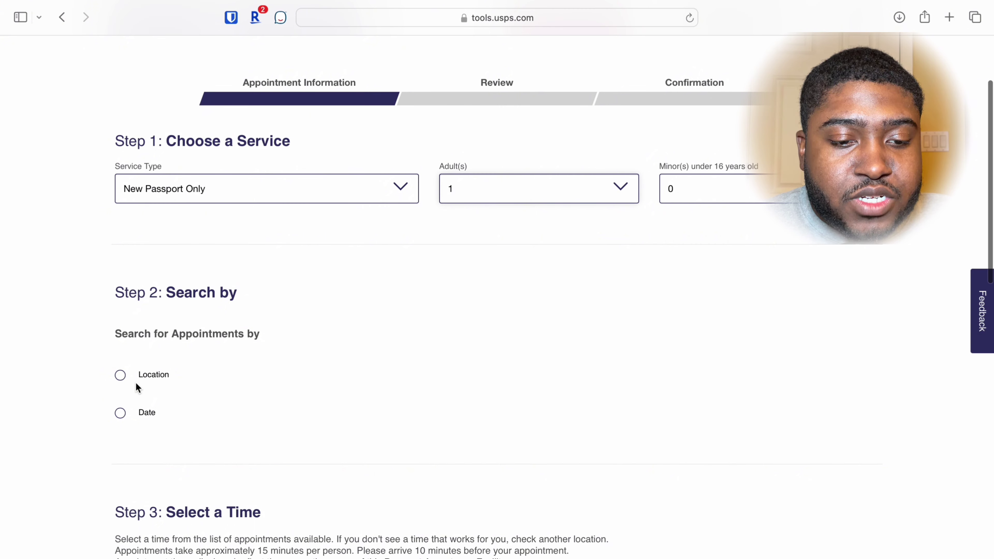
pyautogui.click(155, 382)
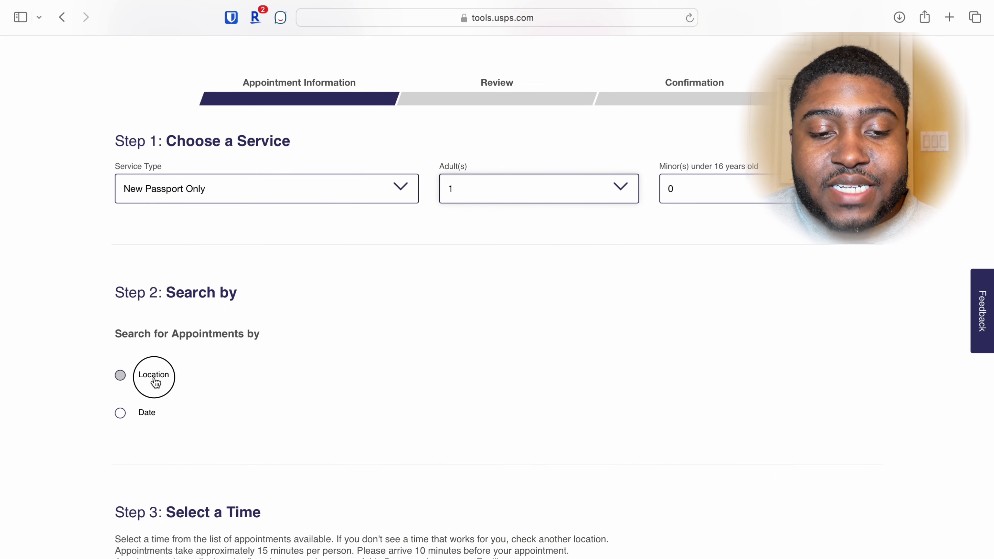
# Search passport photo post offices within 15 miles of ZIP 11237 and review the results
pyautogui.scroll(-3, 155, 382)
pyautogui.scroll(-3, 156, 382)
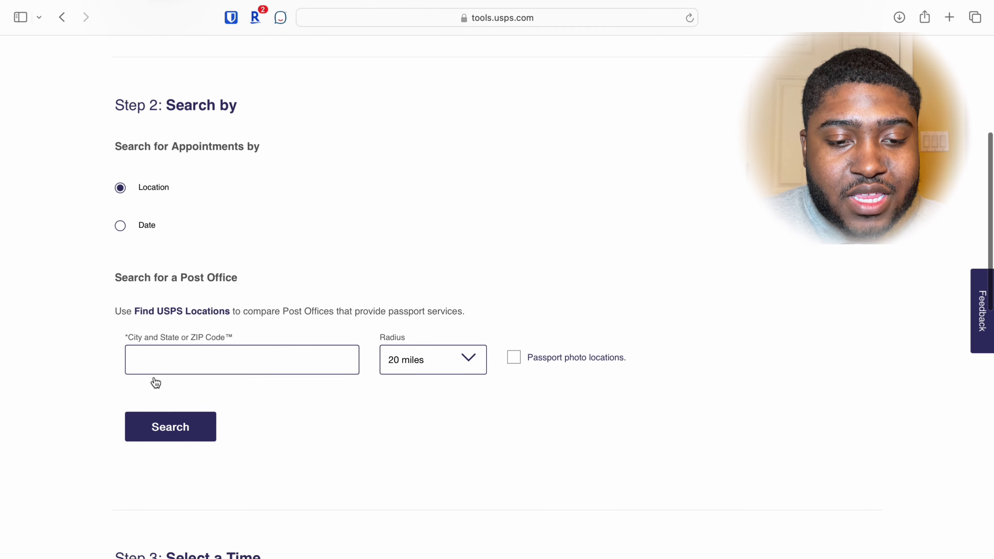
pyautogui.click(206, 356)
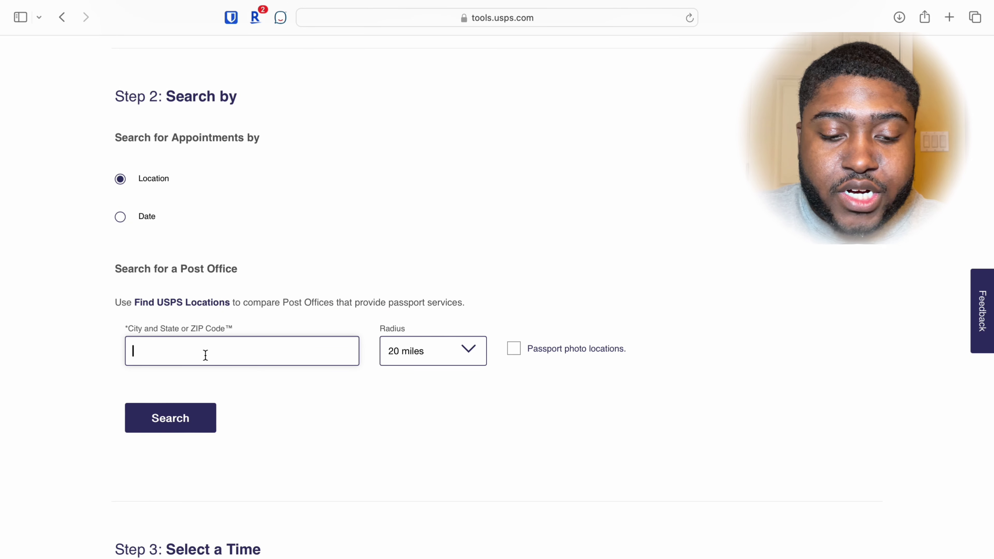
pyautogui.write('11237')
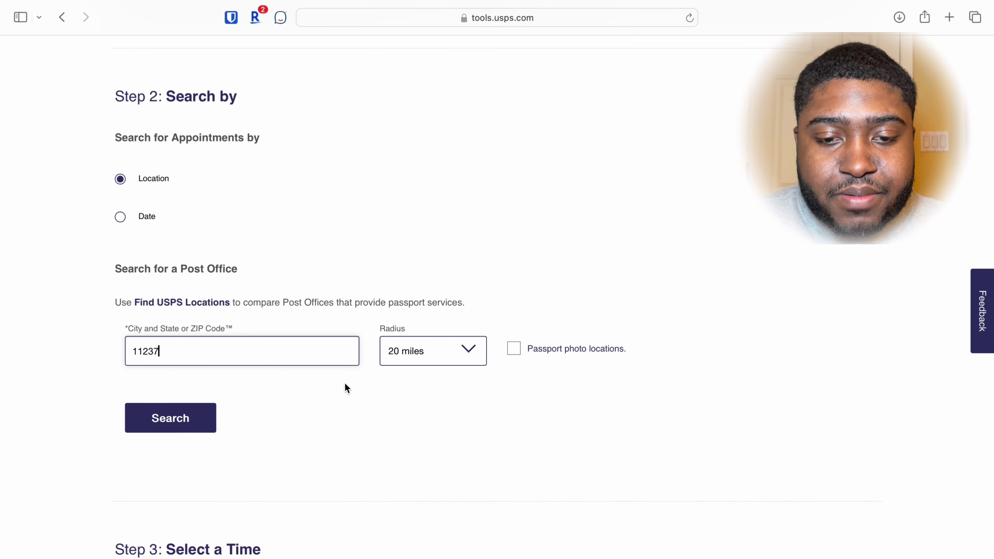
pyautogui.click(466, 350)
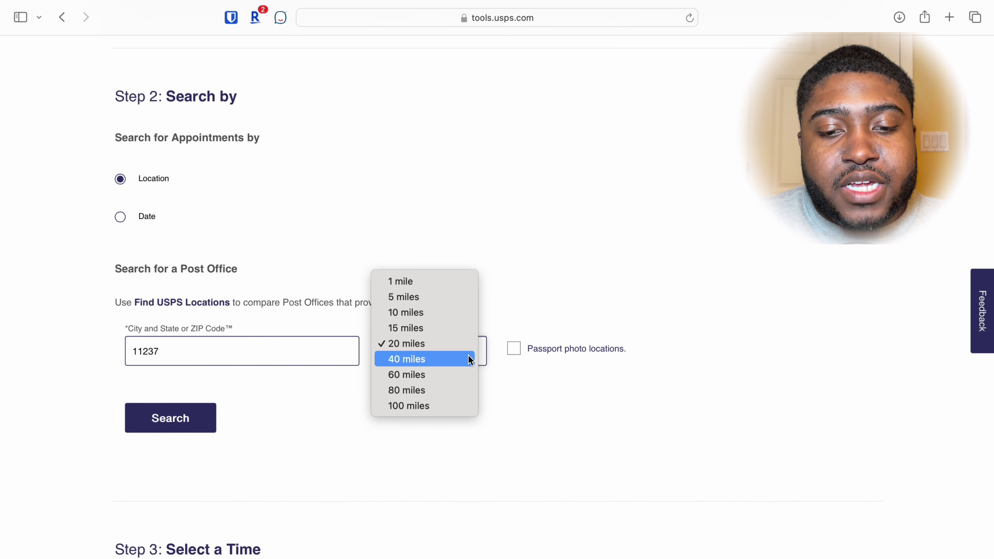
pyautogui.click(461, 328)
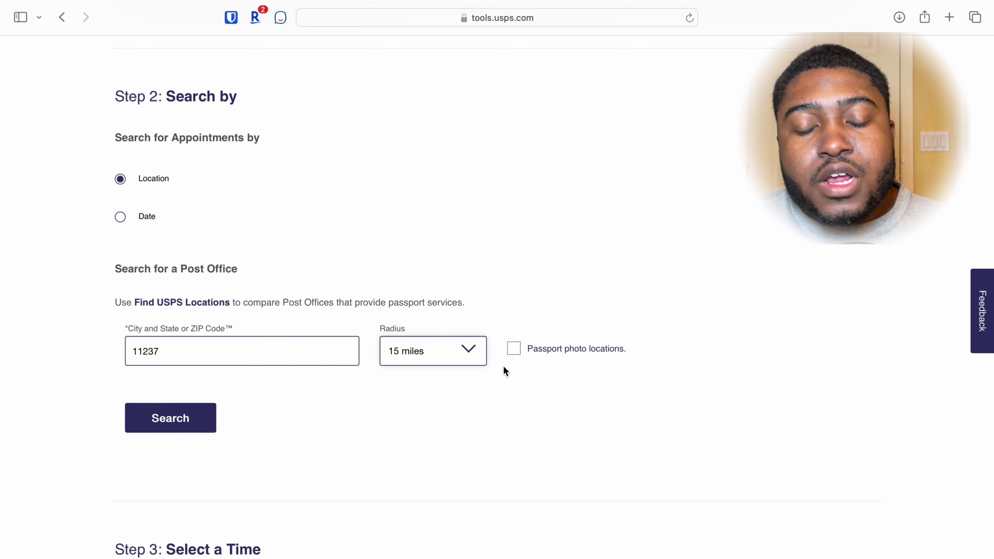
pyautogui.click(515, 354)
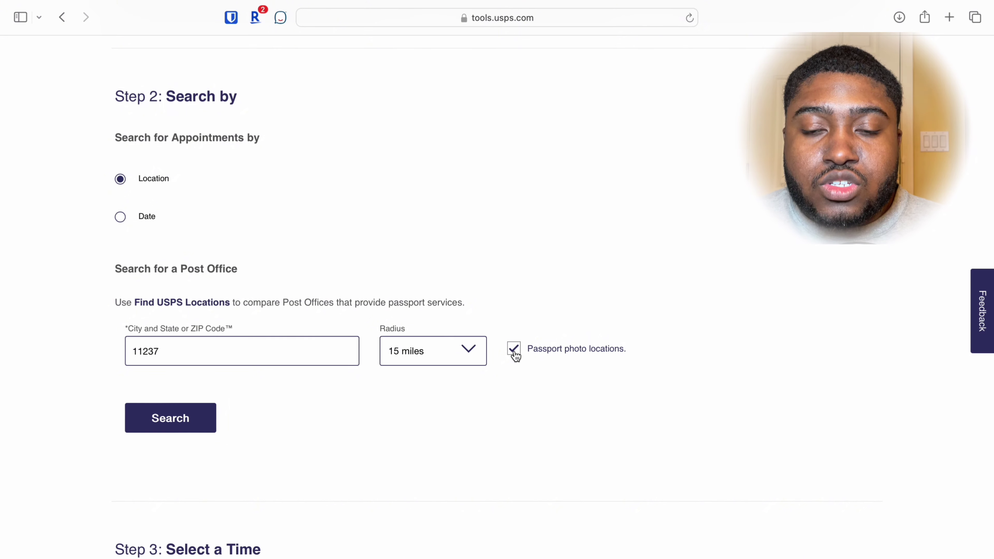
pyautogui.click(178, 418)
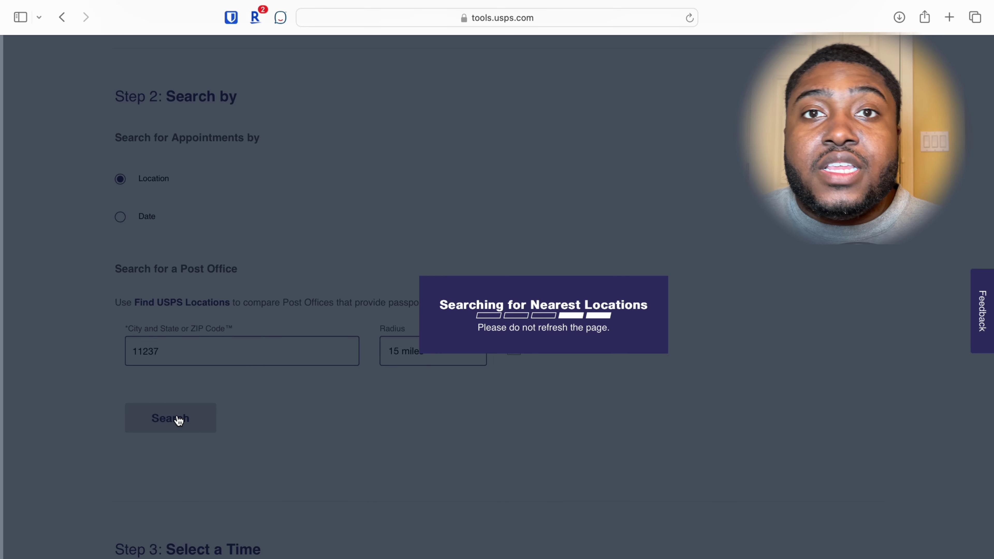
pyautogui.scroll(-6, 178, 419)
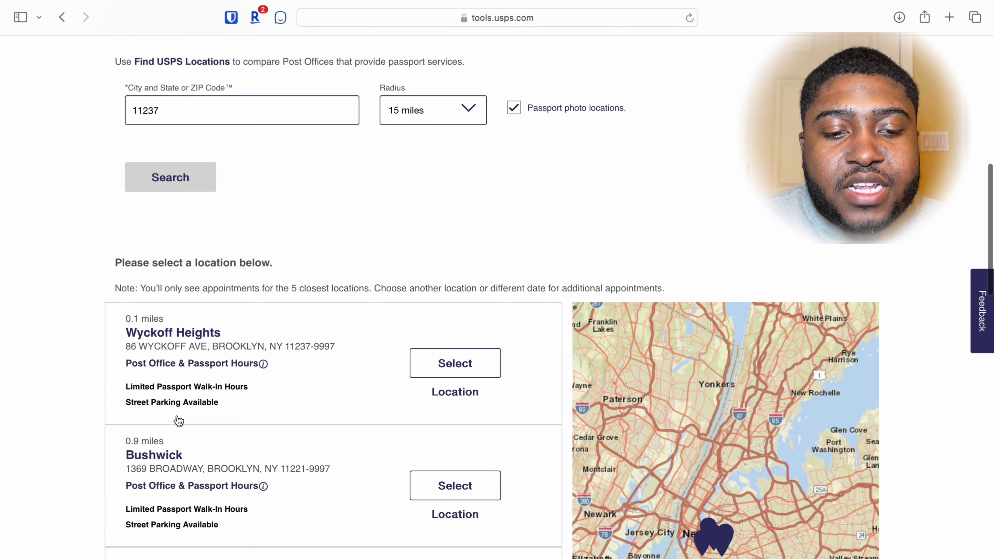
pyautogui.scroll(-9, 178, 418)
pyautogui.scroll(6, 177, 415)
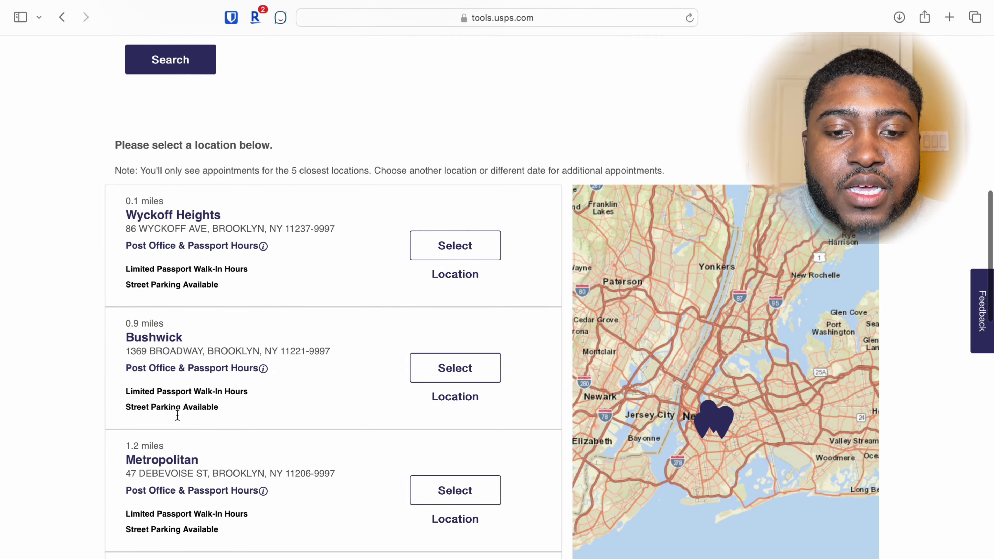
pyautogui.scroll(1, 177, 415)
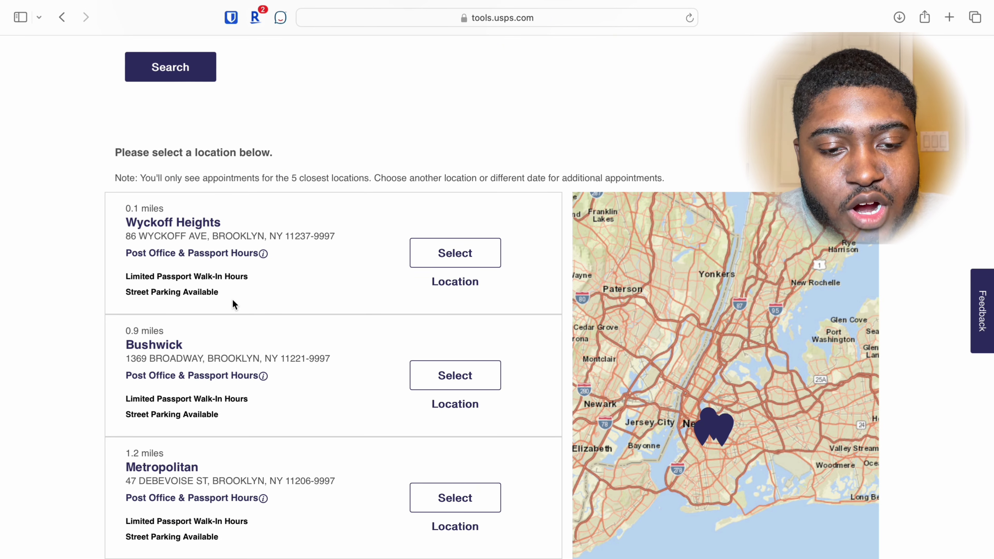
# Pick the Wyckoff Heights post office and April 3, 2024 as the preferred date
pyautogui.click(461, 257)
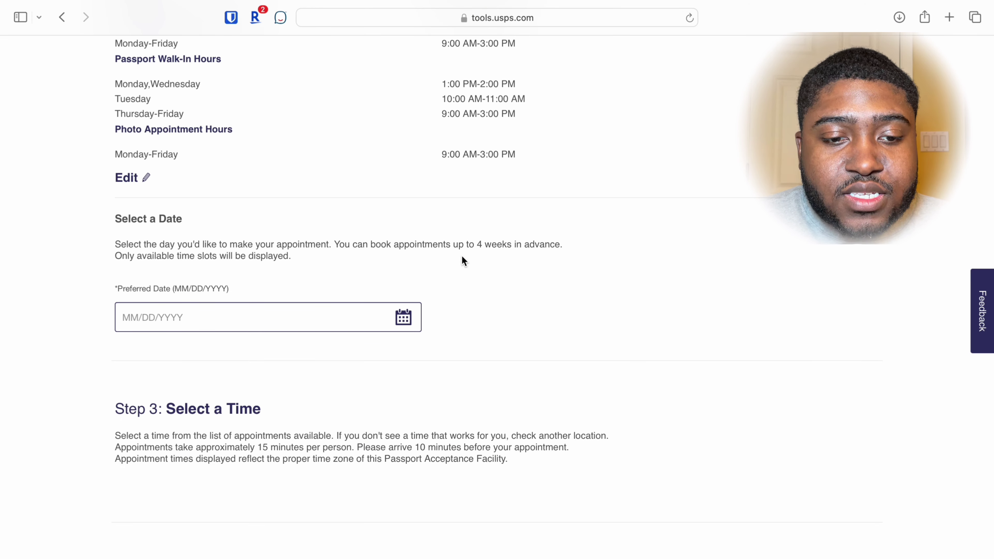
pyautogui.click(416, 306)
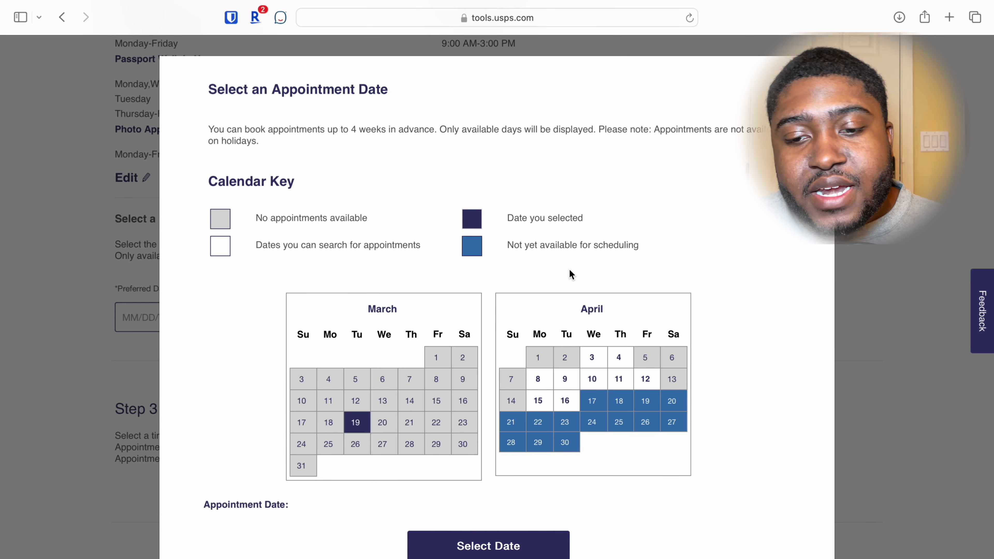
pyautogui.click(595, 363)
pyautogui.click(511, 547)
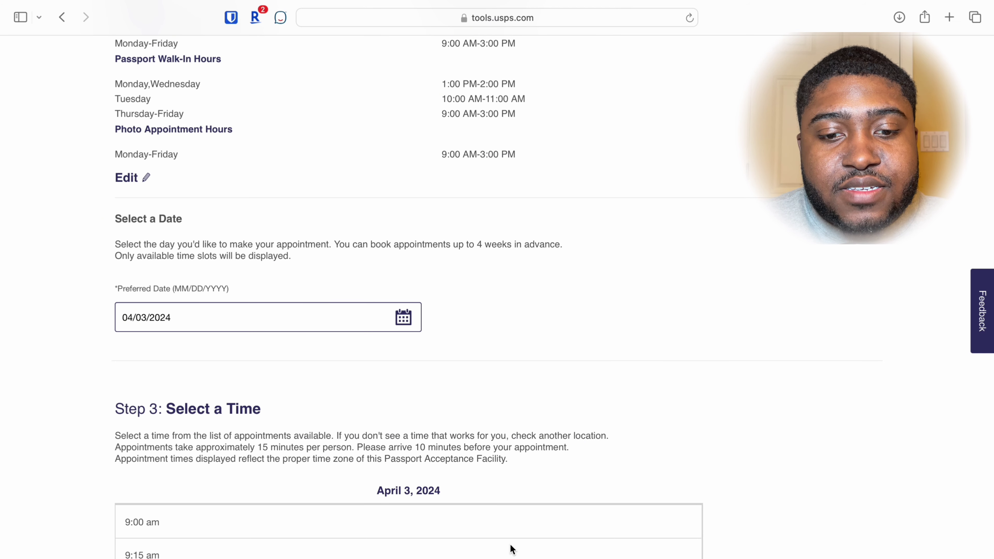
# Book the 1:30 pm slot from the April 3 time list
pyautogui.scroll(-5, 422, 376)
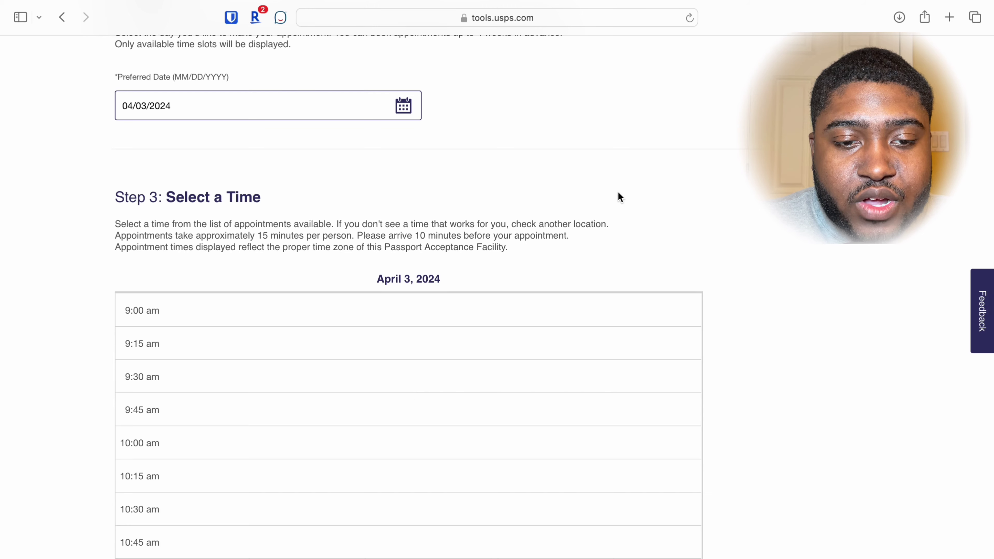
pyautogui.scroll(-2, 640, 212)
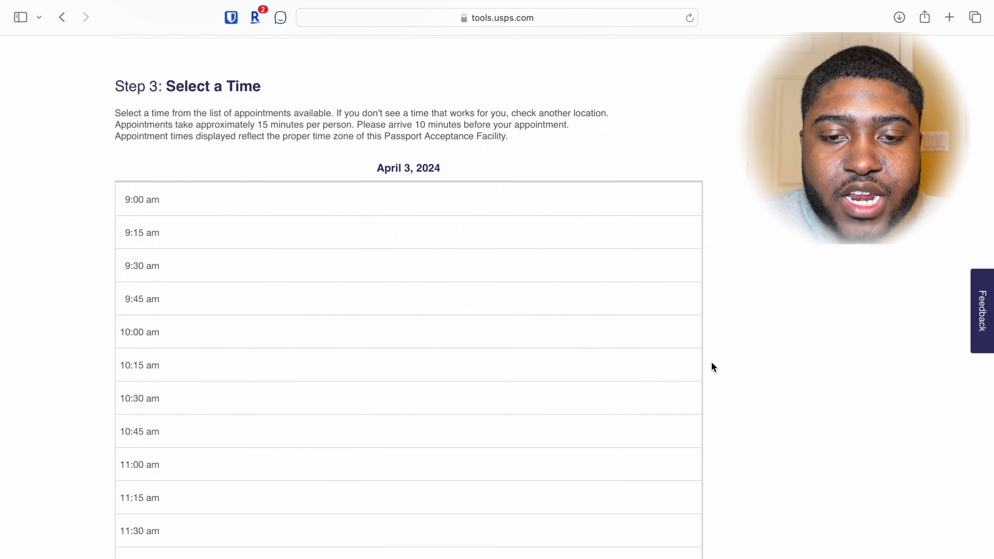
pyautogui.scroll(-7, 599, 388)
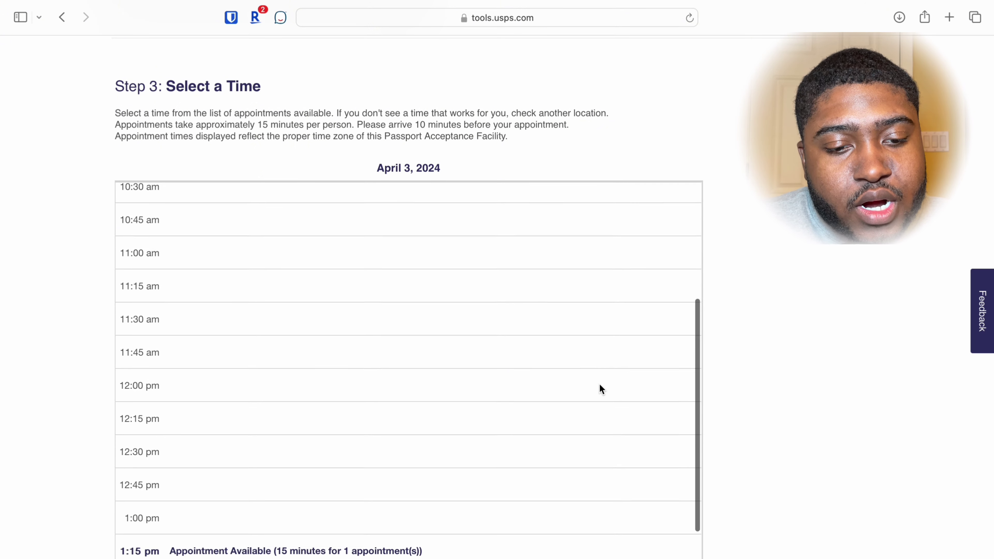
pyautogui.scroll(-4, 430, 382)
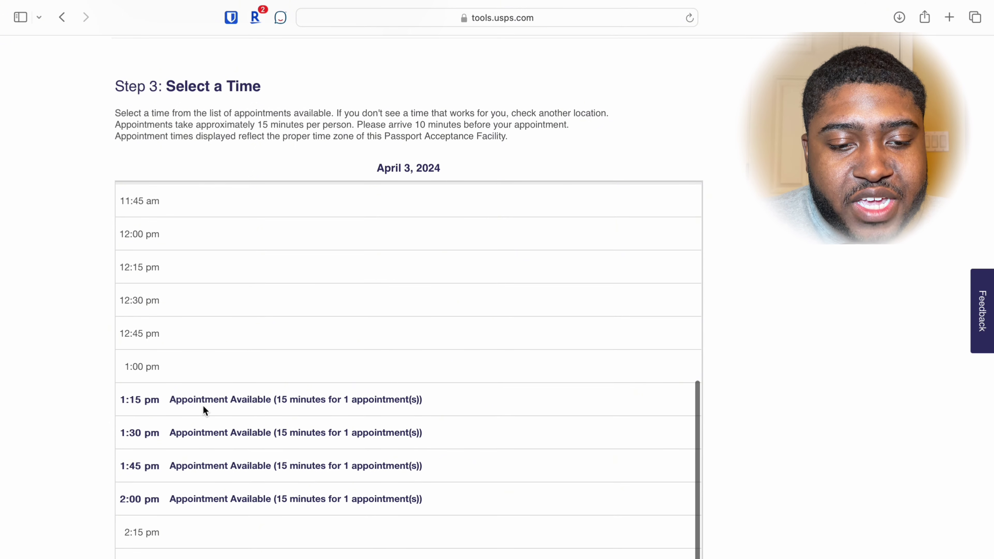
pyautogui.scroll(-3, 164, 403)
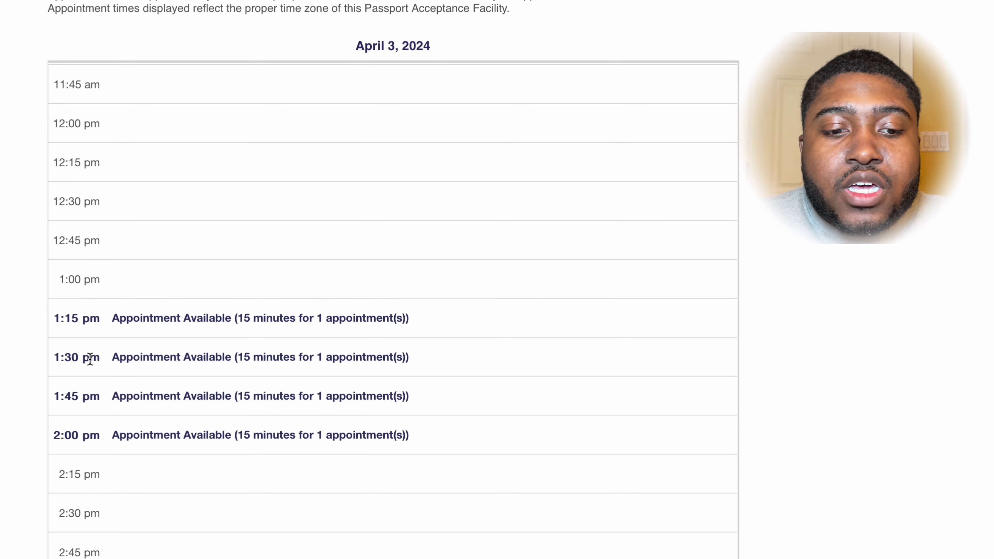
pyautogui.click(181, 360)
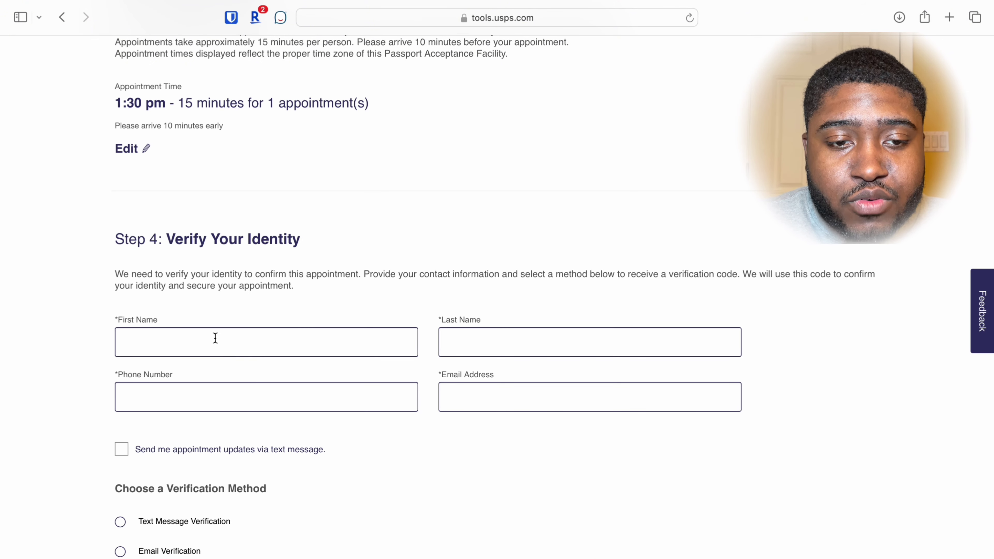
# Enter the applicant's first name, last name and phone number
pyautogui.click(218, 344)
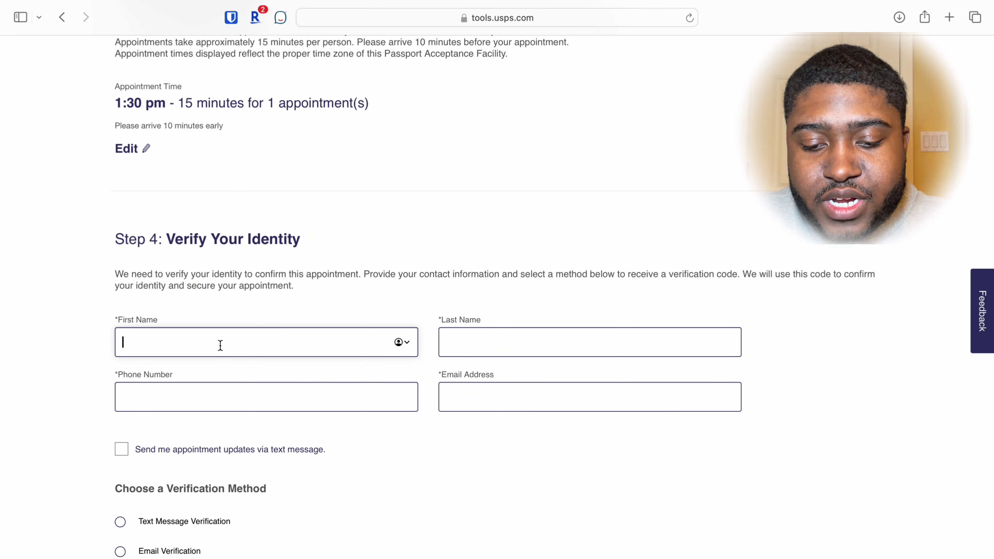
pyautogui.click(446, 342)
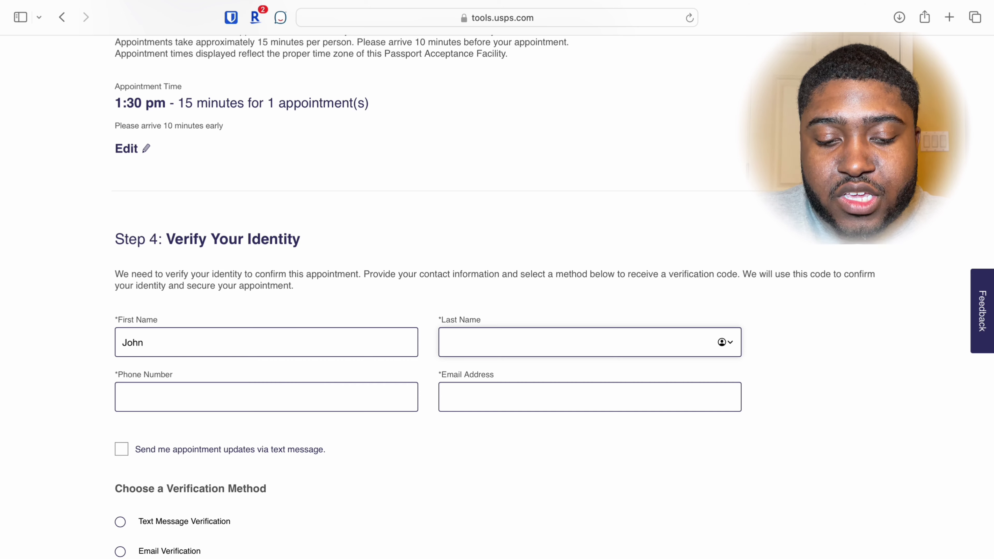
pyautogui.write('America')
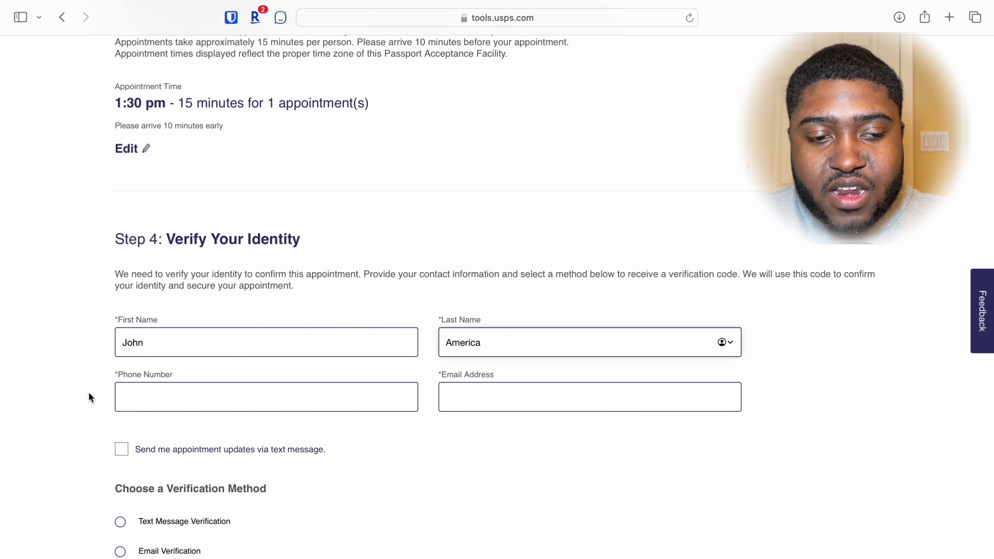
pyautogui.click(138, 395)
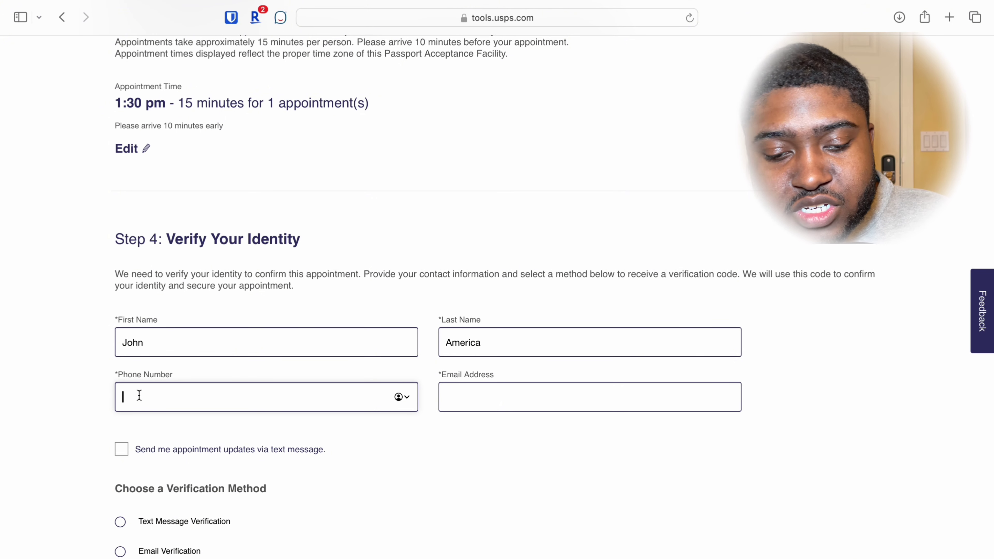
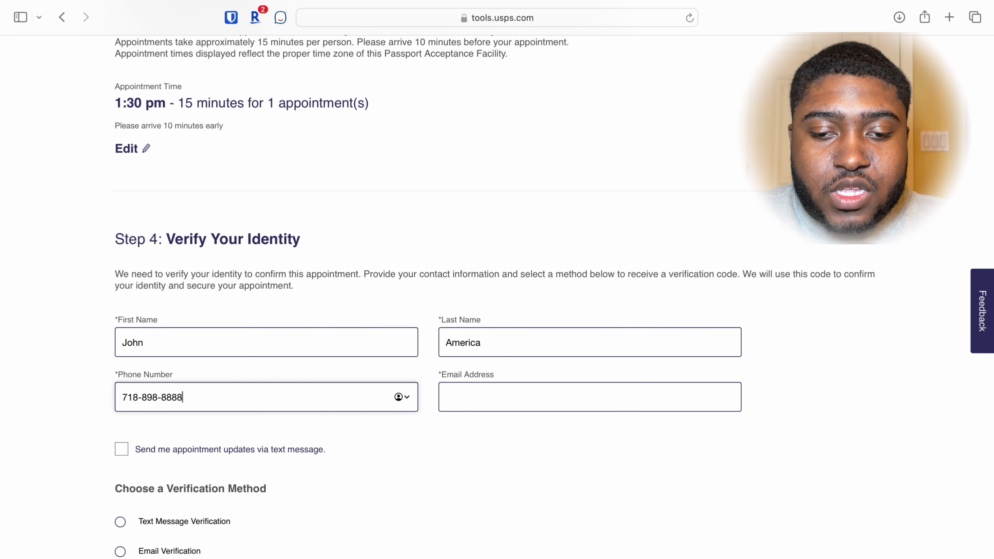
# Fill the e-mail field with the saved AutoFill address
pyautogui.click(488, 410)
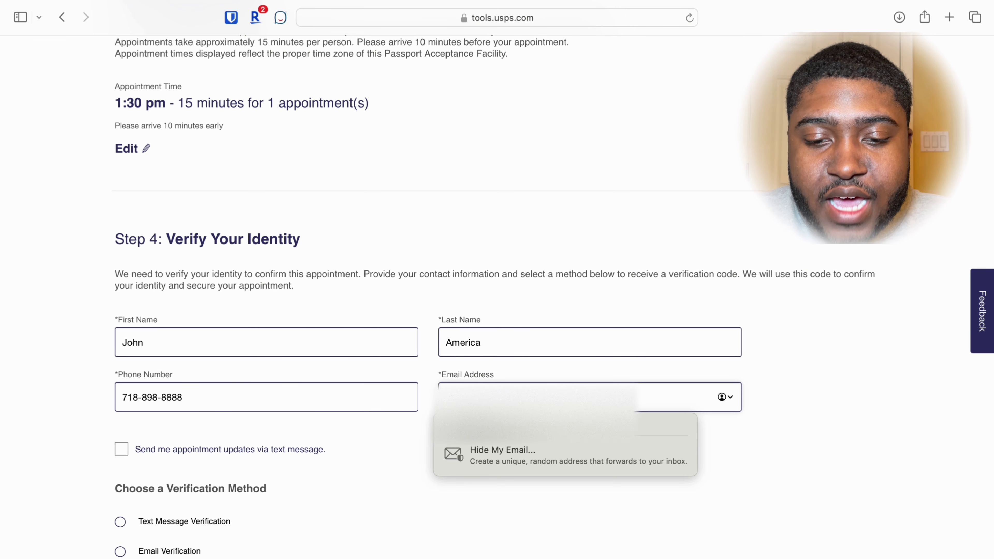
pyautogui.press('Down')
pyautogui.press('Return')
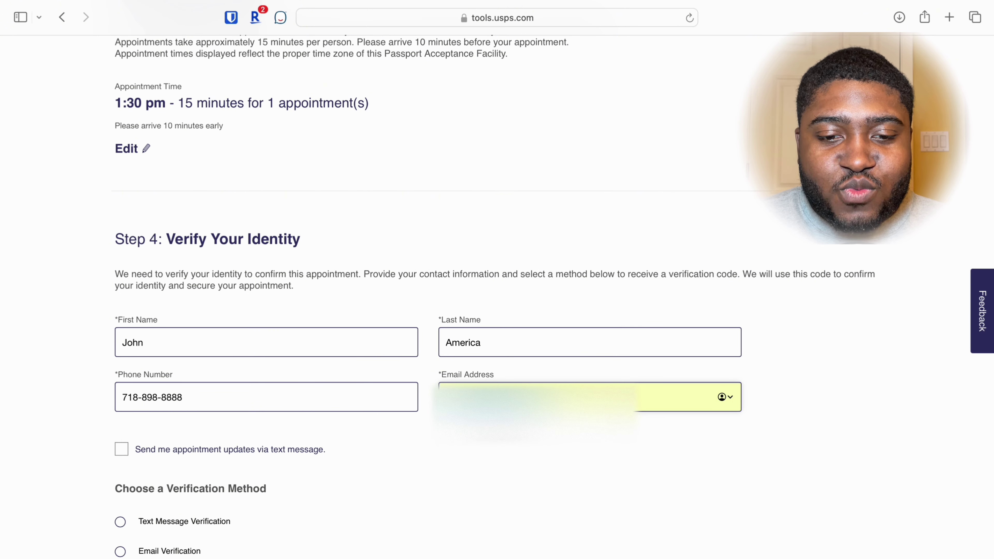
pyautogui.scroll(-5, 497, 427)
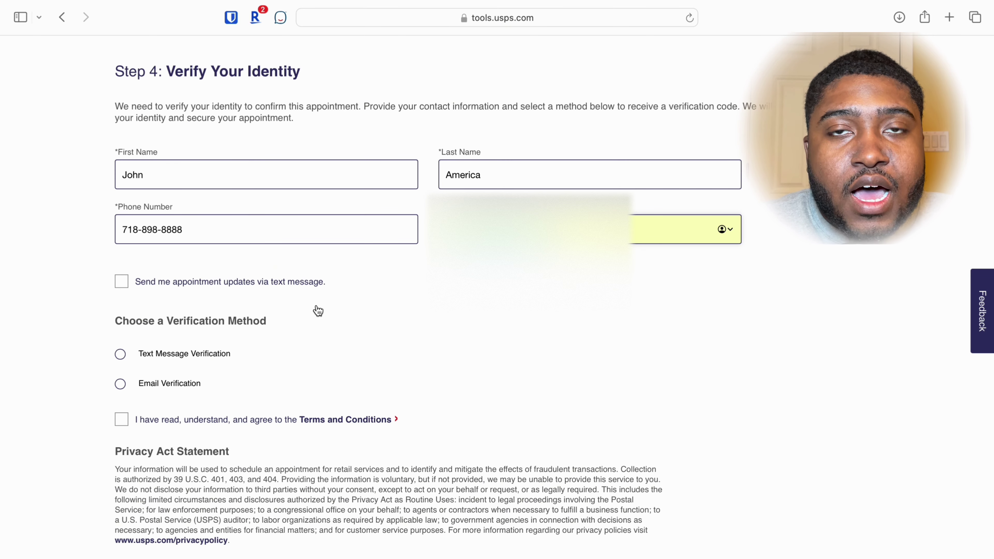
# Choose e-mail verification, accept the terms, and submit the e-mailed verification code
pyautogui.scroll(-2, 318, 310)
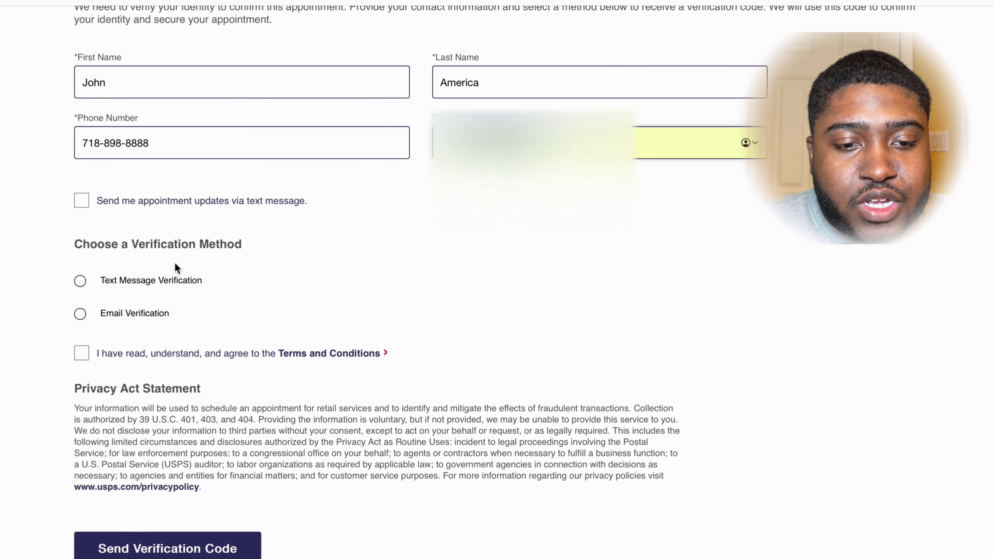
pyautogui.click(137, 317)
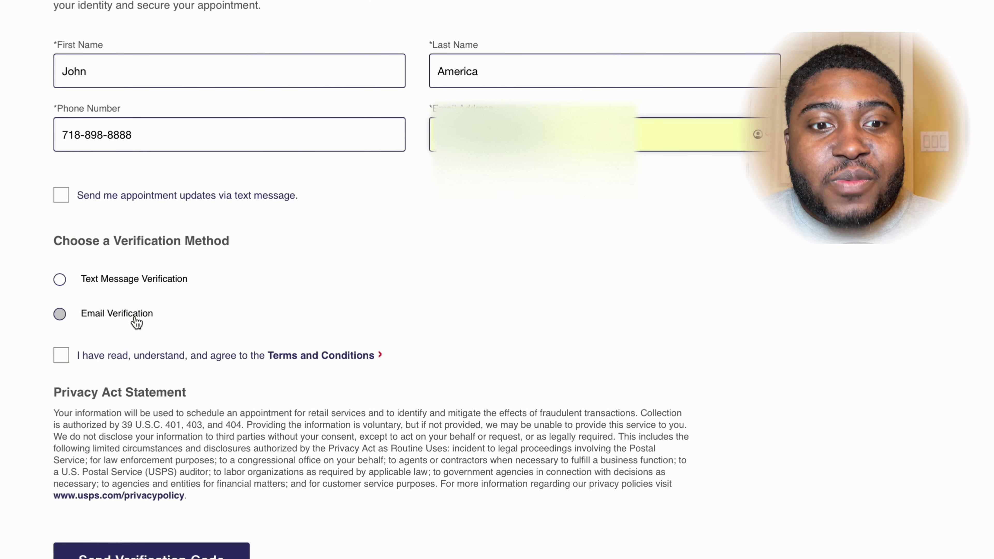
pyautogui.click(135, 318)
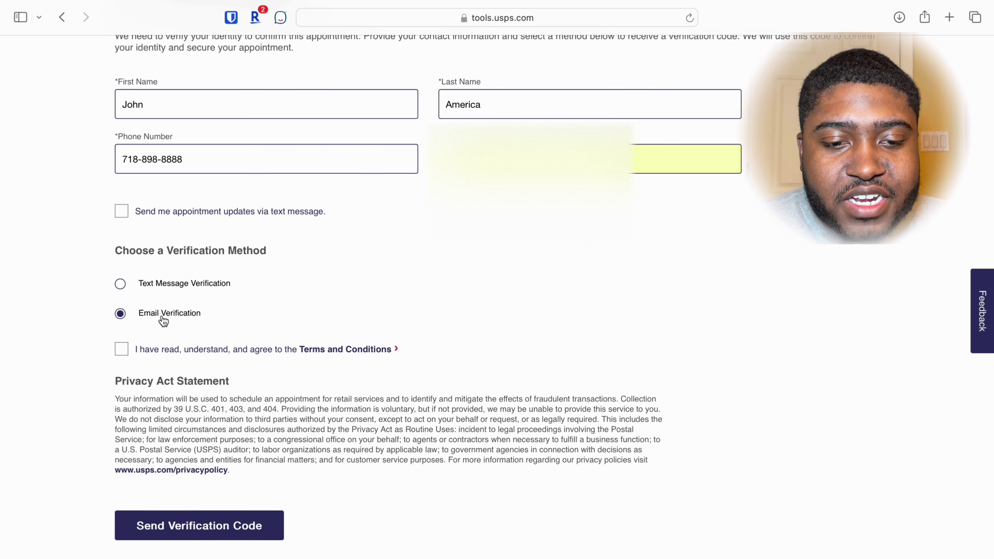
pyautogui.click(123, 350)
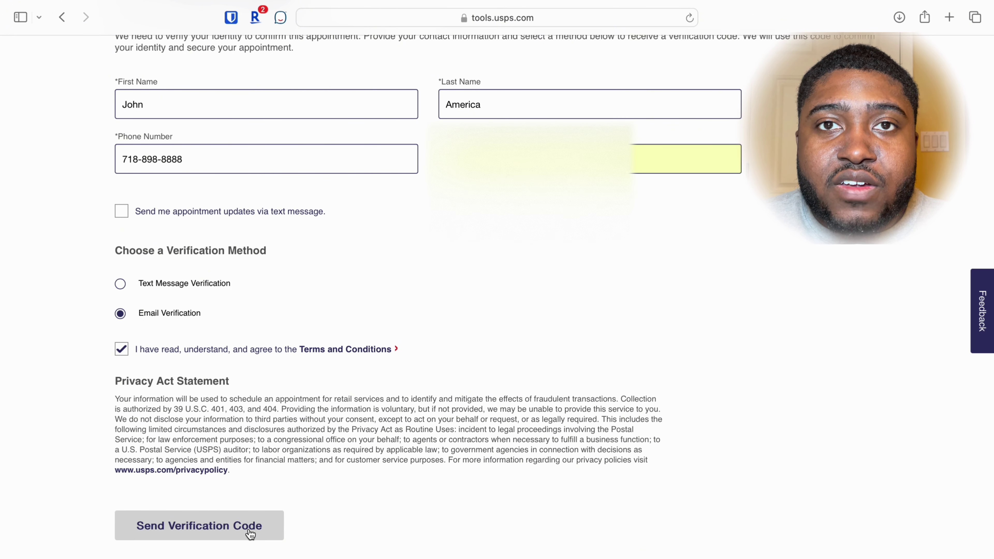
pyautogui.click(230, 533)
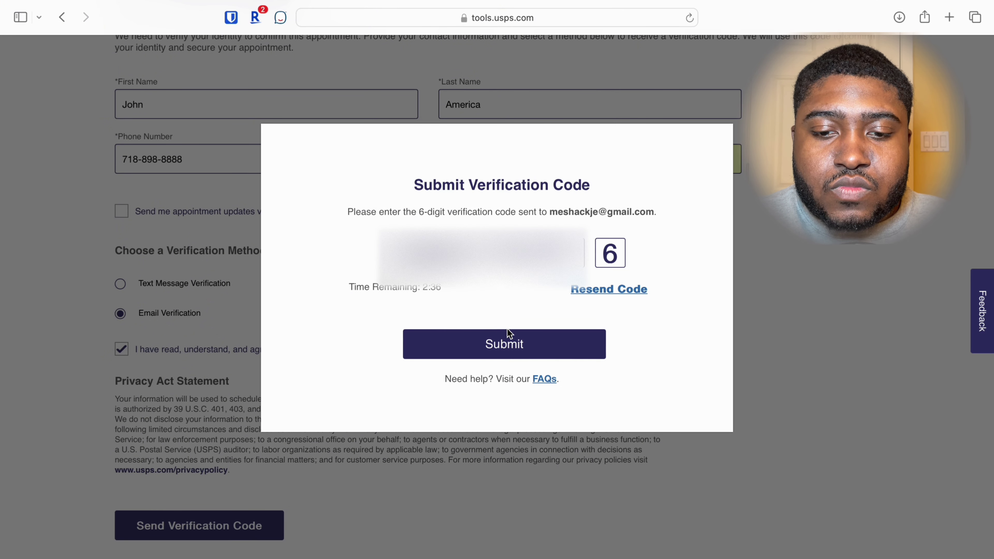
pyautogui.click(527, 351)
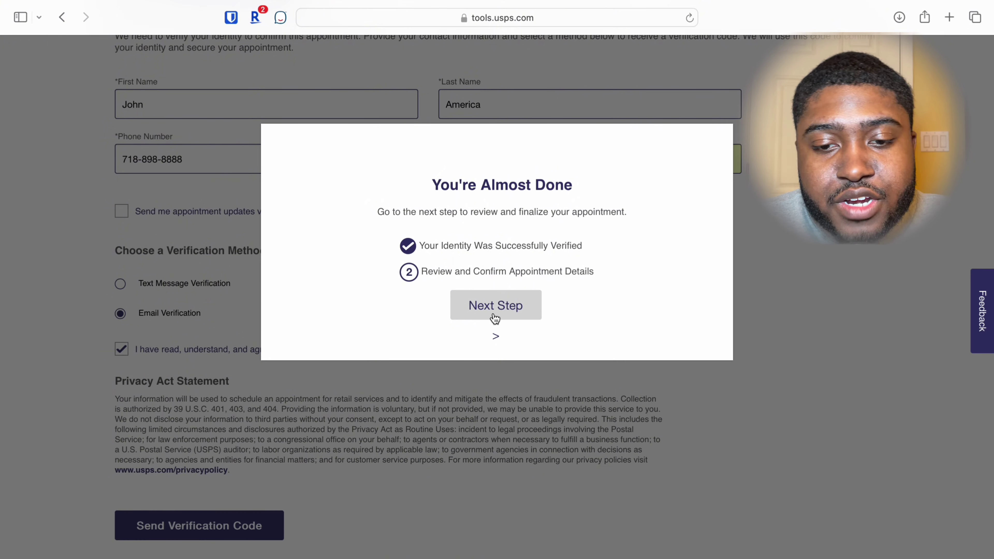
# Review the Wyckoff Heights 04/03/2024 1:30 PM appointment with its $35.00 fee and confirm it
pyautogui.click(506, 313)
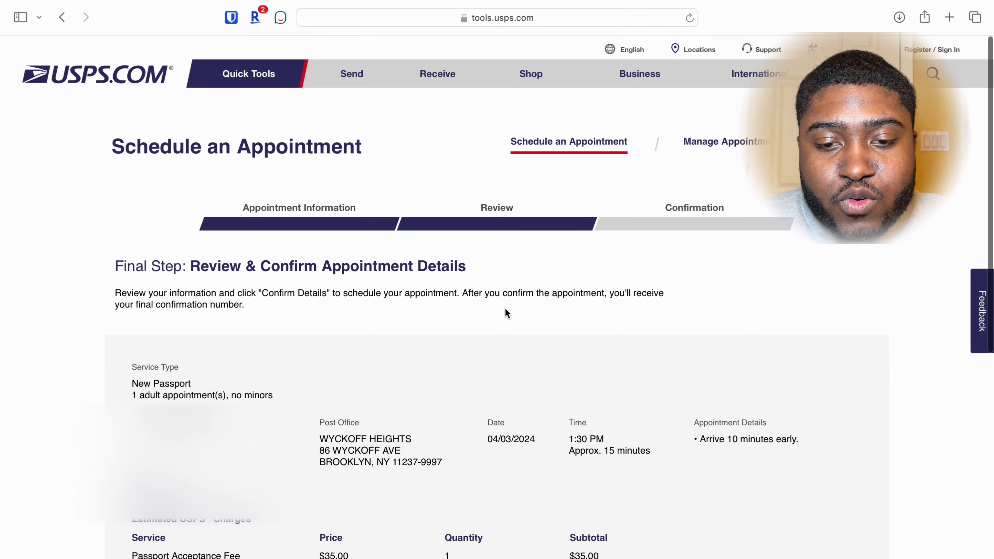
pyautogui.scroll(-5, 505, 312)
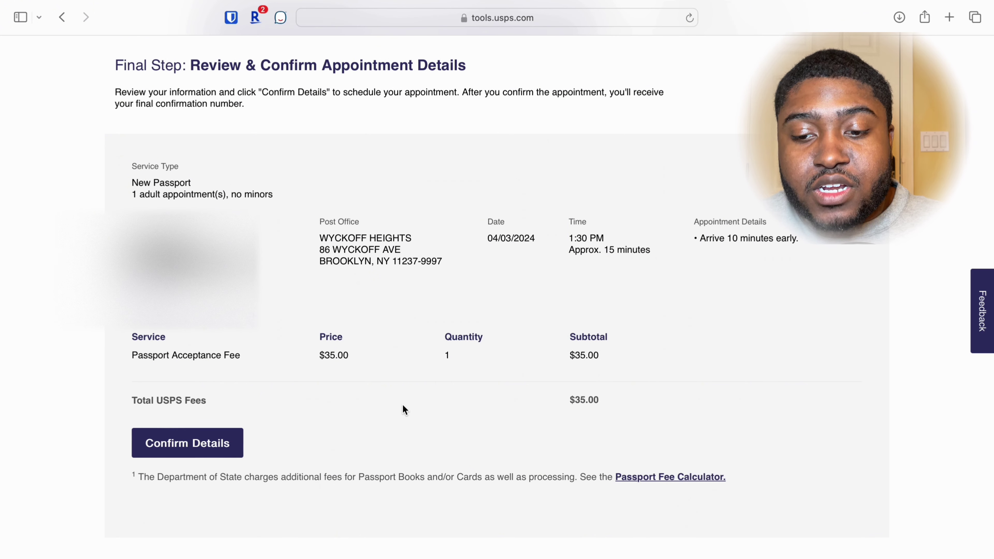
pyautogui.click(220, 454)
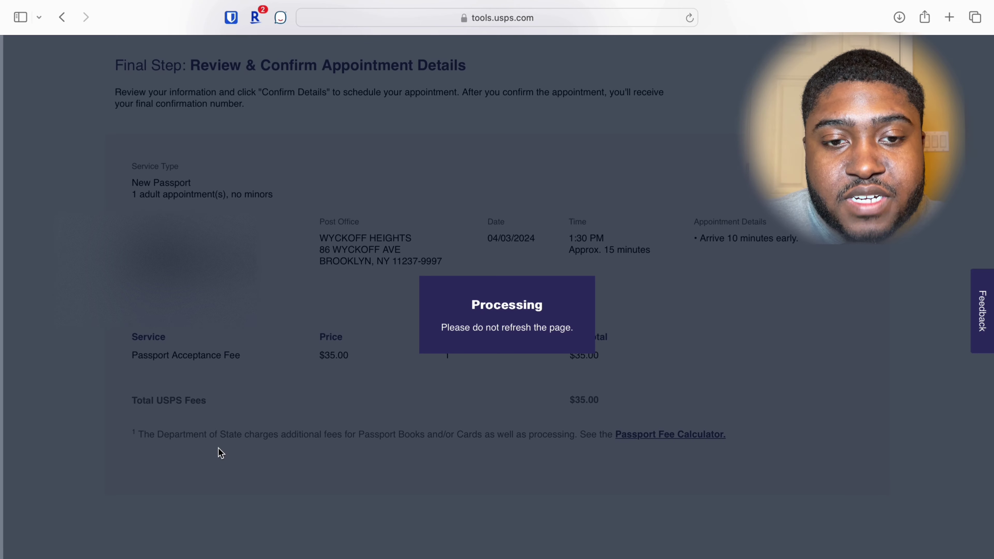